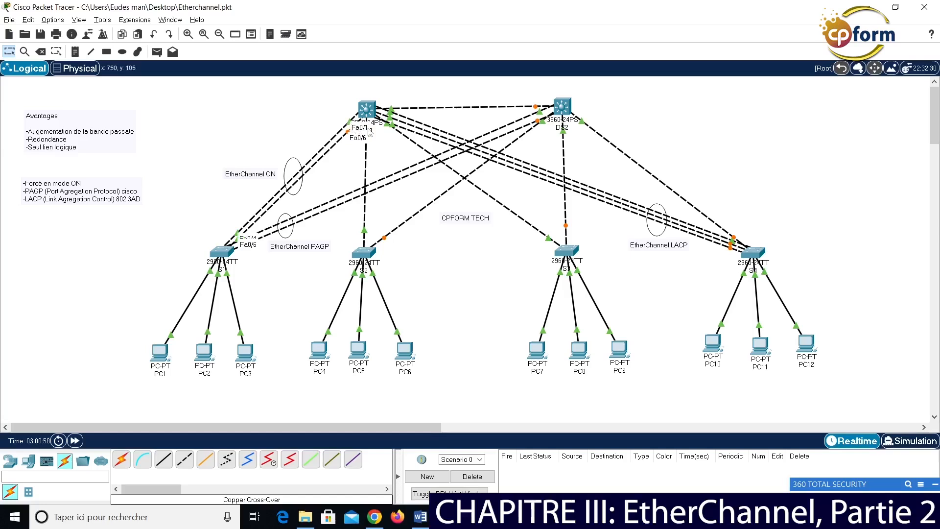
# Open the command line of switch DS1 and enter global configuration mode
pyautogui.click(366, 111)
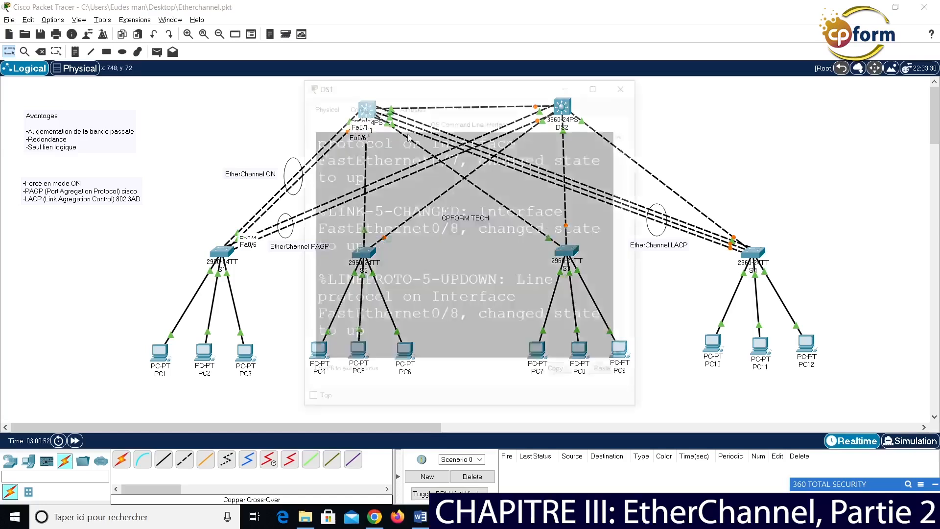
pyautogui.click(597, 84)
pyautogui.write('en')
pyautogui.press('Tab')
pyautogui.press('Return')
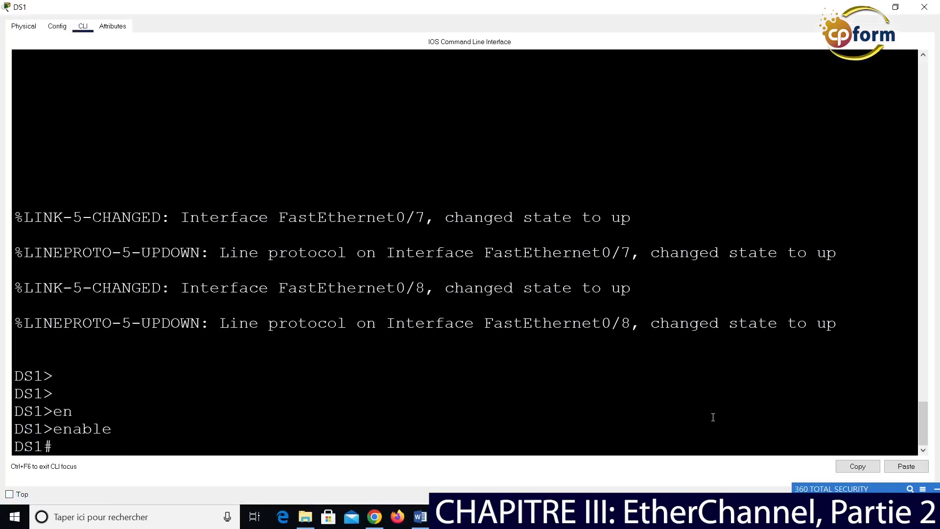
pyautogui.write('conf t')
pyautogui.press('Return')
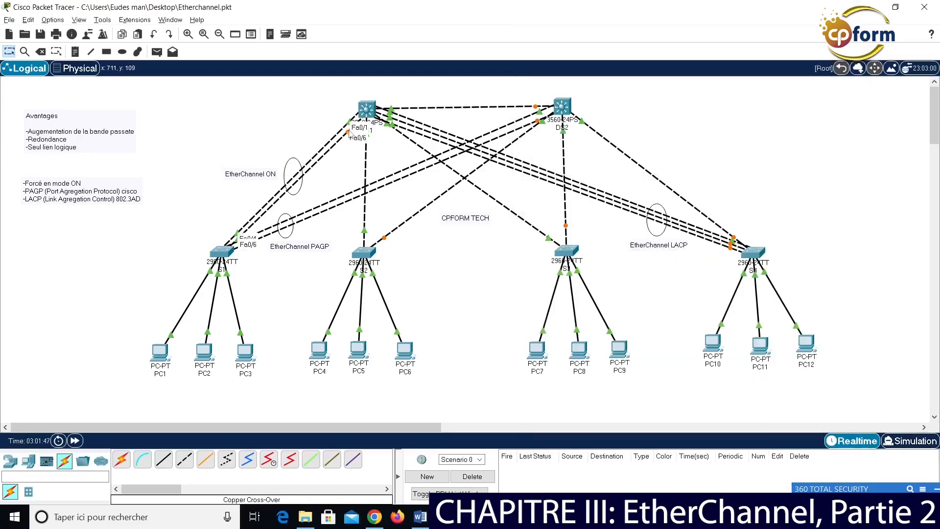
# Enter interface configuration mode for fastEthernet 0/1 on DS1
pyautogui.click(368, 109)
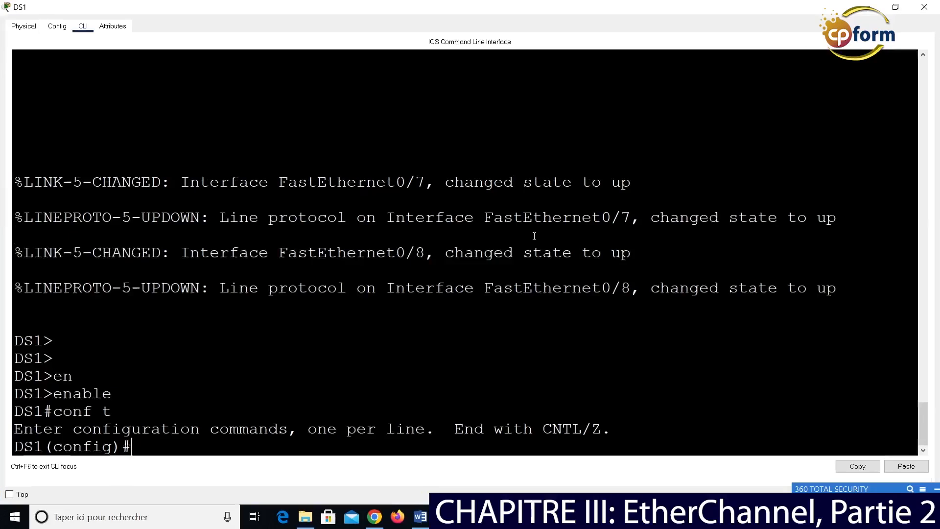
pyautogui.press('Return')
pyautogui.press('Return')
pyautogui.press('Return')
pyautogui.press('Return')
pyautogui.write('in')
pyautogui.press('Tab')
pyautogui.write('fa')
pyautogui.press('Tab')
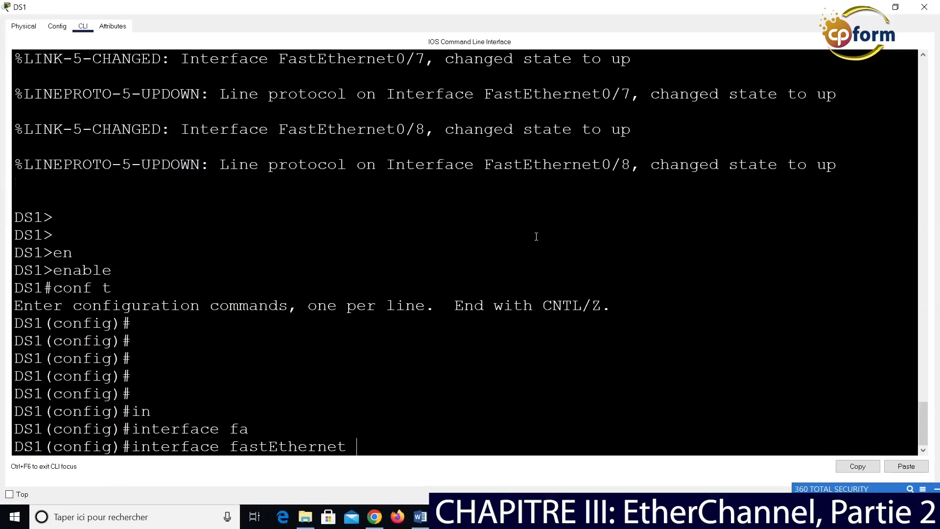
pyautogui.write('0/1')
pyautogui.press('Return')
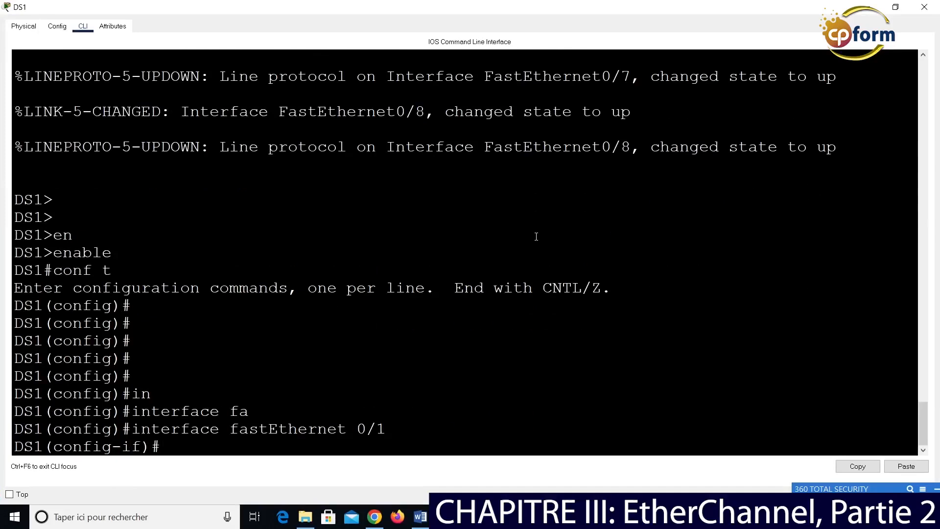
# Check the allowed channel-group numbers and assign DS1's fastEthernet 0/1 to channel-group 1 in mode on
pyautogui.write('cha')
pyautogui.write('nnel-g')
pyautogui.press('Tab')
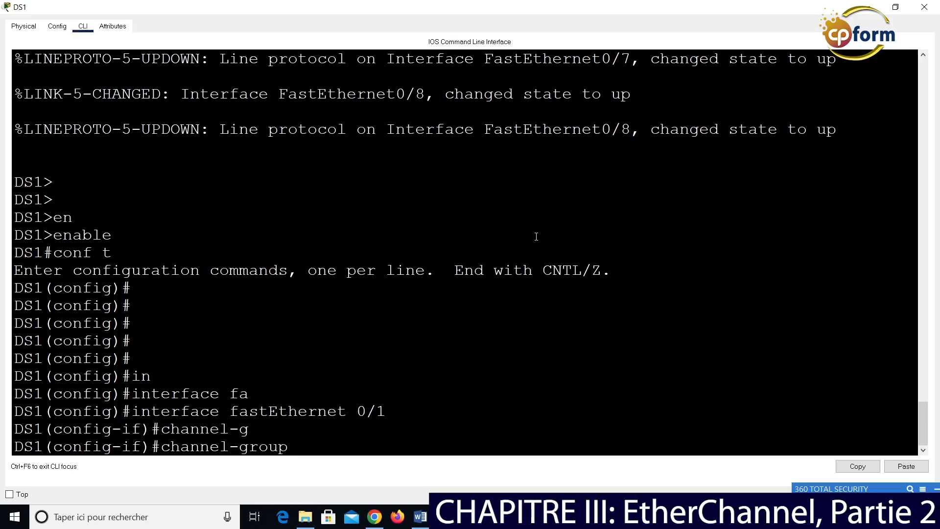
pyautogui.write('1')
pyautogui.press('BackSpace')
pyautogui.write('?')
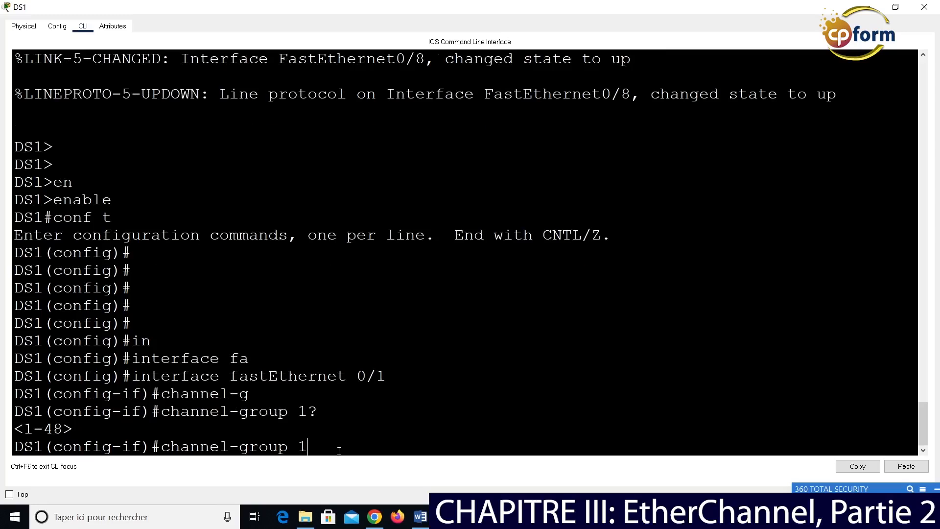
pyautogui.press('BackSpace')
pyautogui.write('1 m')
pyautogui.press('Tab')
pyautogui.write('o')
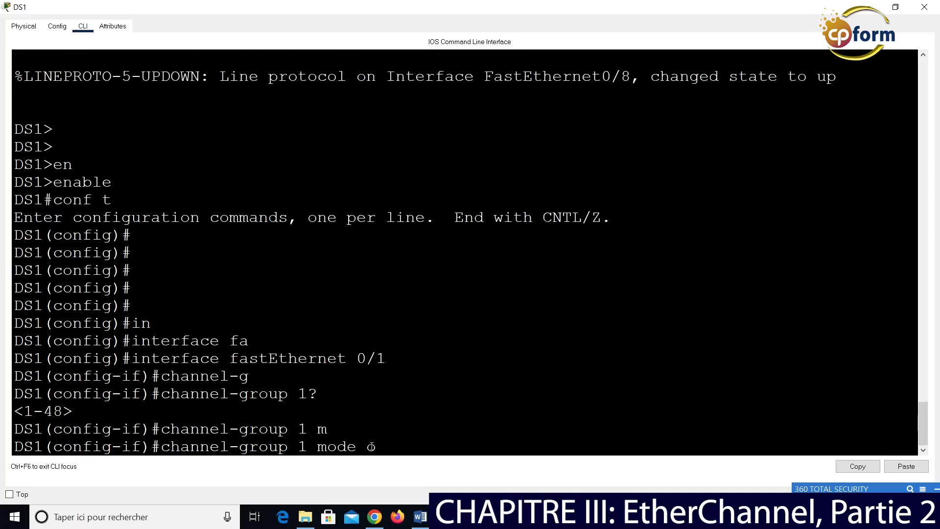
pyautogui.press('Tab')
pyautogui.press('Return')
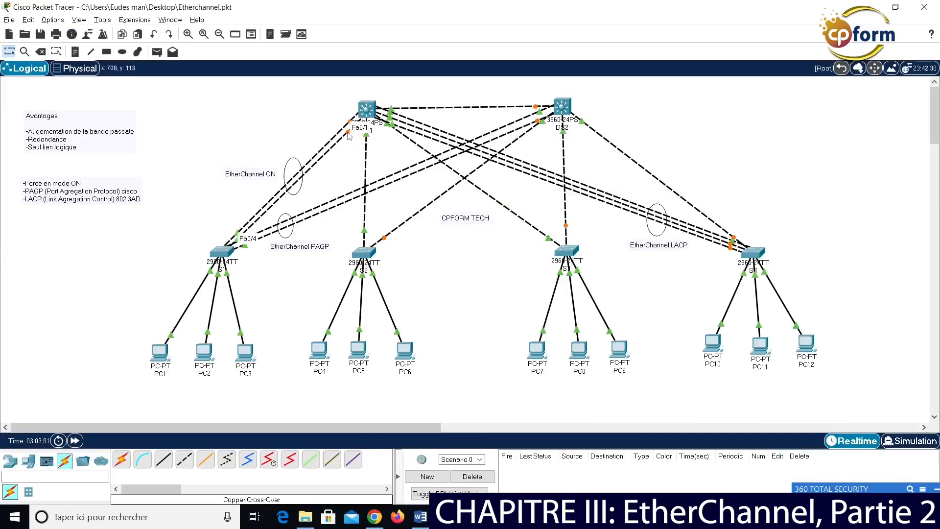
# Leave the fastEthernet 0/1 configuration on DS1 and enter interface configuration mode for fastEthernet 0/6
pyautogui.click(367, 108)
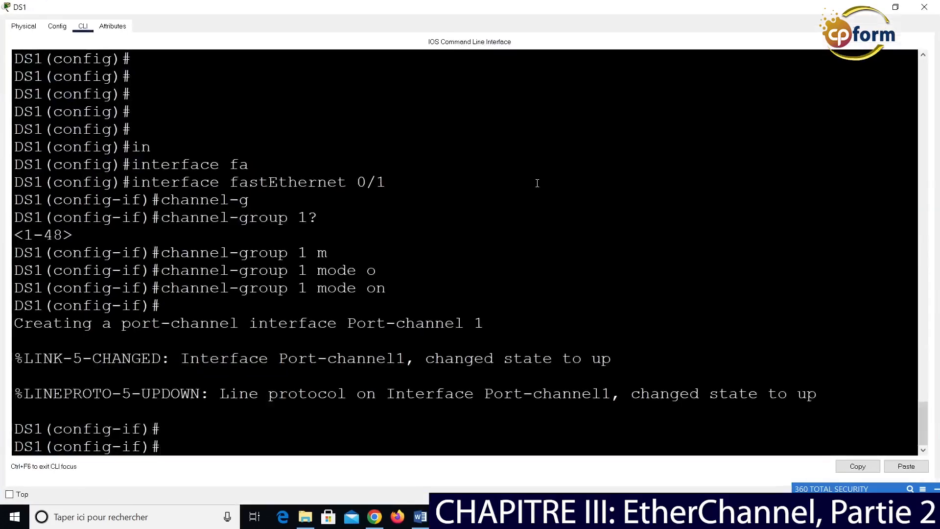
pyautogui.press('Return')
pyautogui.press('Return')
pyautogui.press('Return')
pyautogui.press('Return')
pyautogui.write('ex')
pyautogui.press('Return')
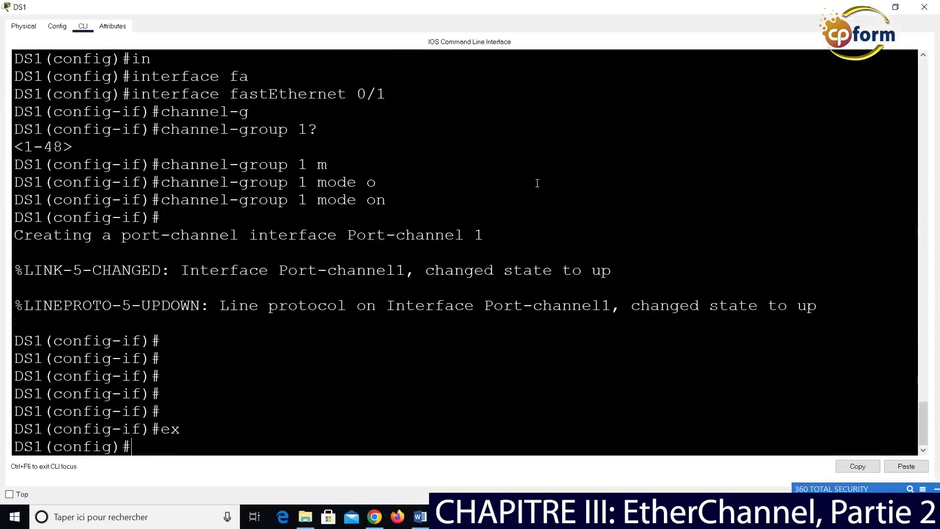
pyautogui.press('Return')
pyautogui.write('in')
pyautogui.press('Tab')
pyautogui.write('g')
pyautogui.press('BackSpace')
pyautogui.write('fa')
pyautogui.press('Tab')
pyautogui.write('0/6')
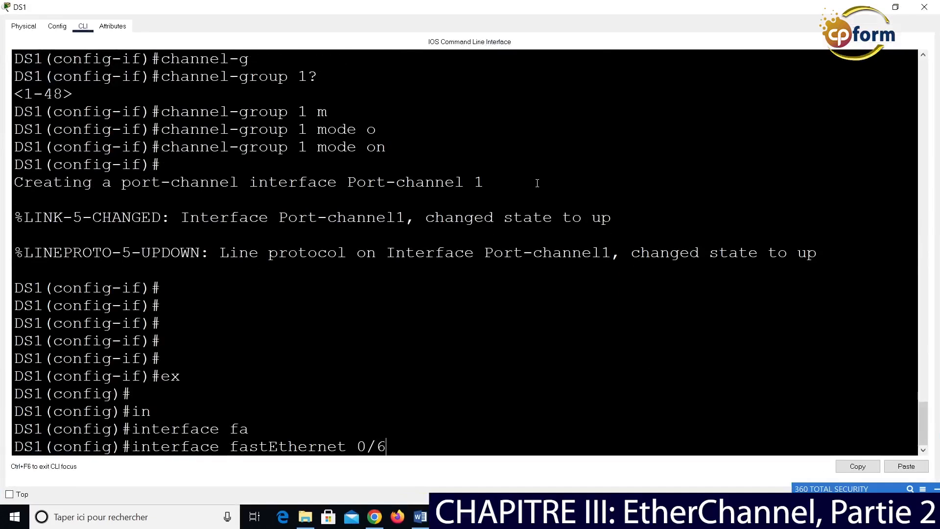
pyautogui.press('Return')
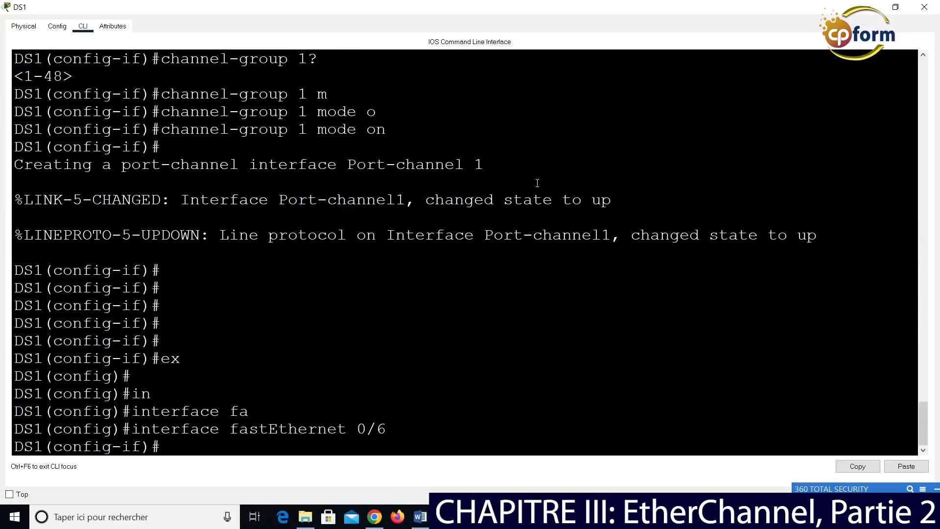
# Assign DS1's fastEthernet 0/6 to channel-group 1 in mode on
pyautogui.write('channel-g')
pyautogui.press('Tab')
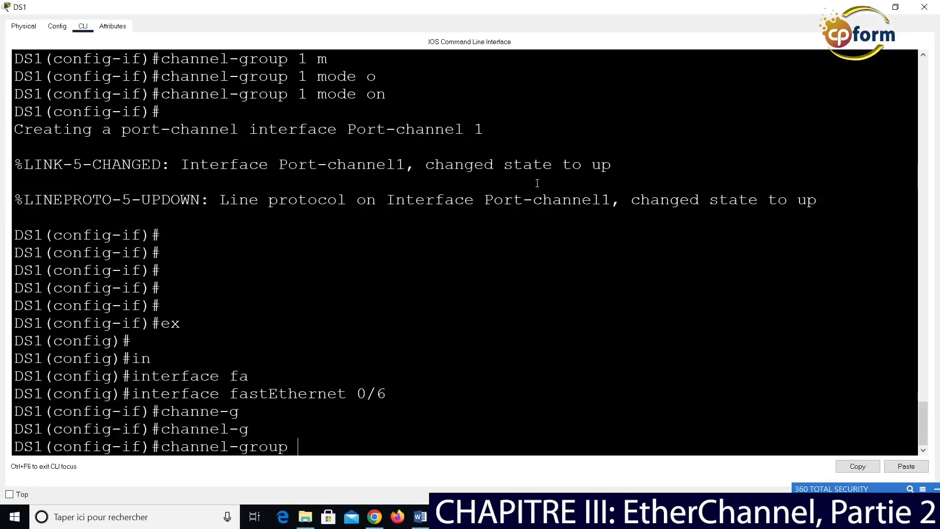
pyautogui.write('1')
pyautogui.moveTo(308, 448); pyautogui.dragTo(298, 447)
pyautogui.click(351, 447)
pyautogui.write('mo')
pyautogui.press('Tab')
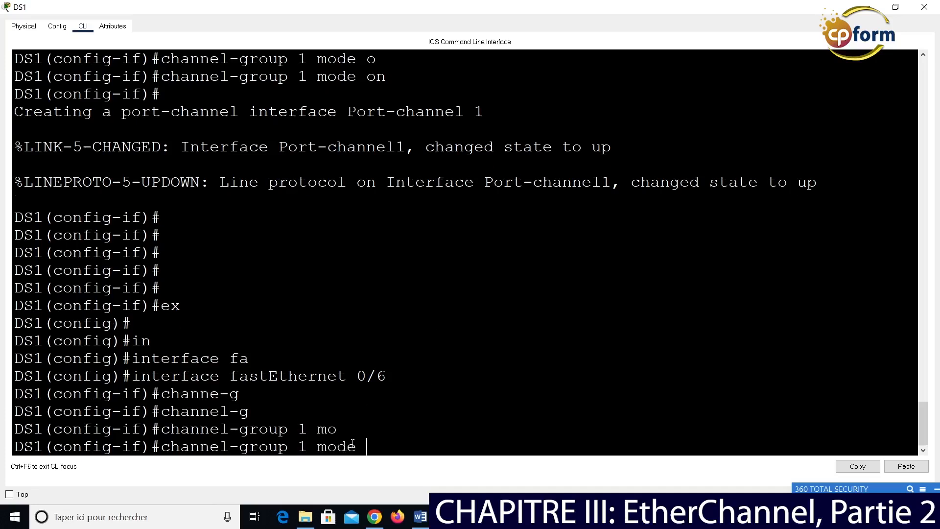
pyautogui.write('o')
pyautogui.press('Tab')
pyautogui.press('Return')
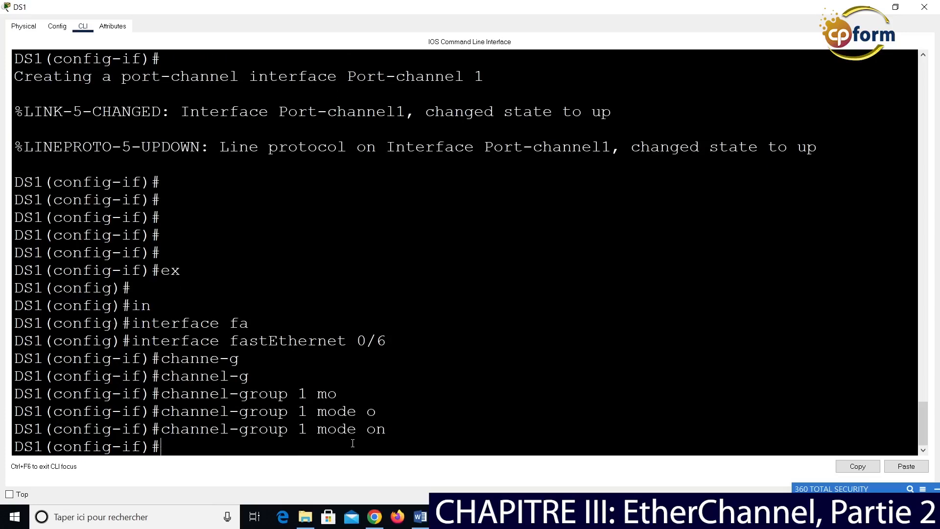
# Leave configuration mode and return DS1 to privileged EXEC mode
pyautogui.hotkey('ctrl', 'z')
pyautogui.press('Return')
pyautogui.press('Return')
pyautogui.press('Return')
pyautogui.press('Return')
pyautogui.press('Return')
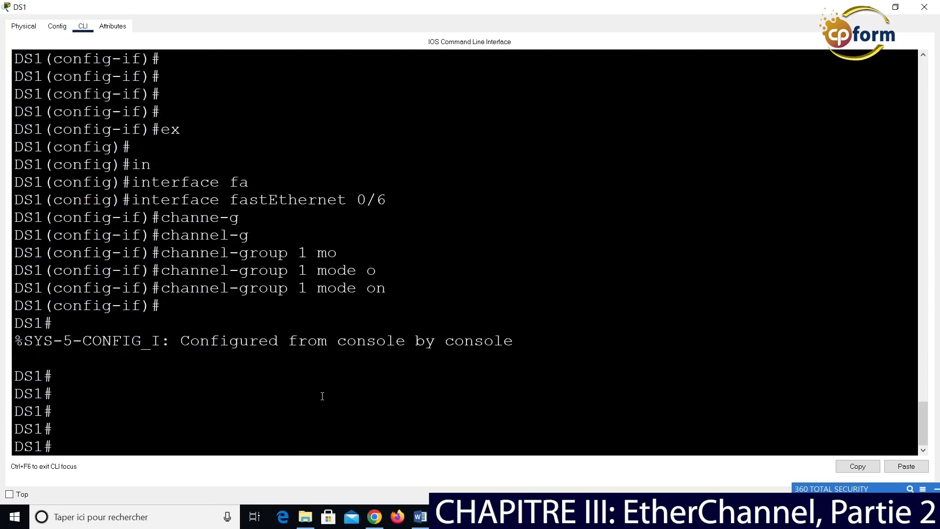
# Reveal the topology behind the DS1 window, save the switch's configuration with wr and close the window
pyautogui.moveTo(472, 7); pyautogui.dragTo(754, 130)
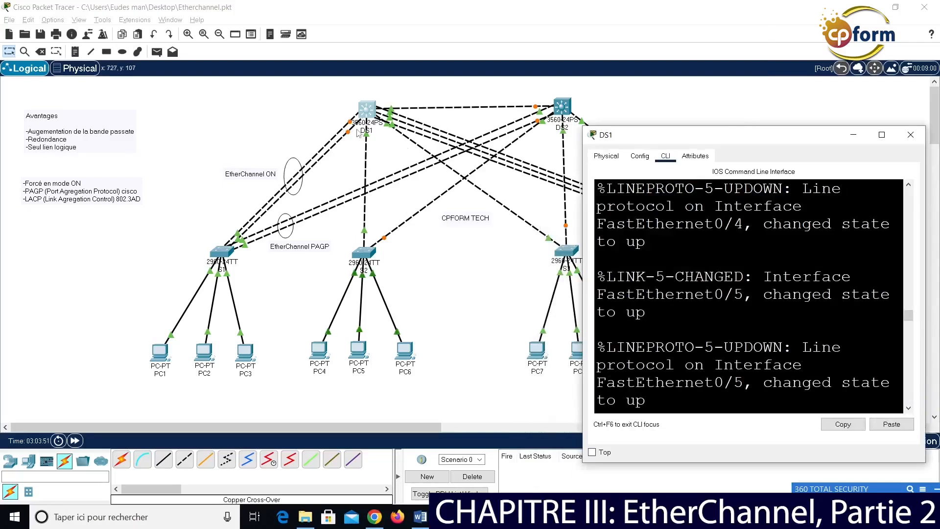
pyautogui.moveTo(706, 136); pyautogui.dragTo(675, 126)
pyautogui.press('Return')
pyautogui.press('Return')
pyautogui.press('Return')
pyautogui.press('Return')
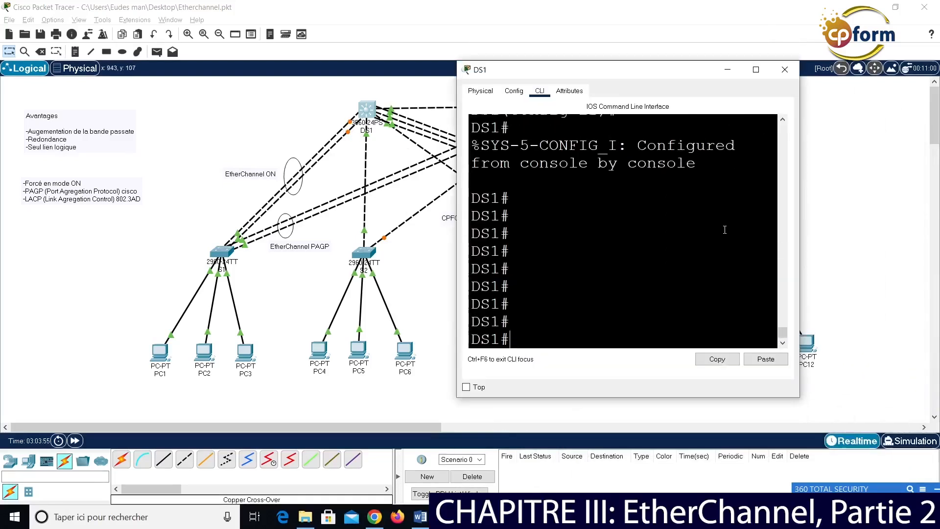
pyautogui.press('Return')
pyautogui.write('wr')
pyautogui.press('Return')
pyautogui.press('Return')
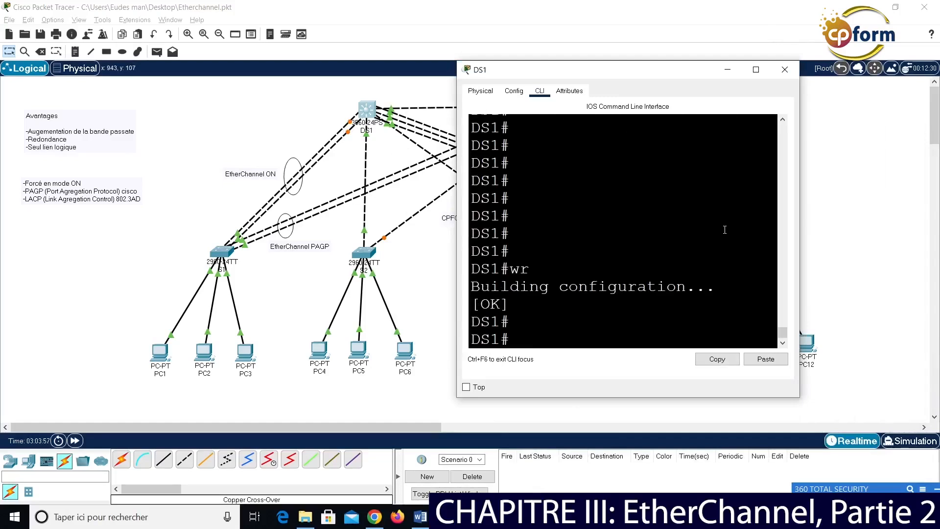
pyautogui.click(784, 69)
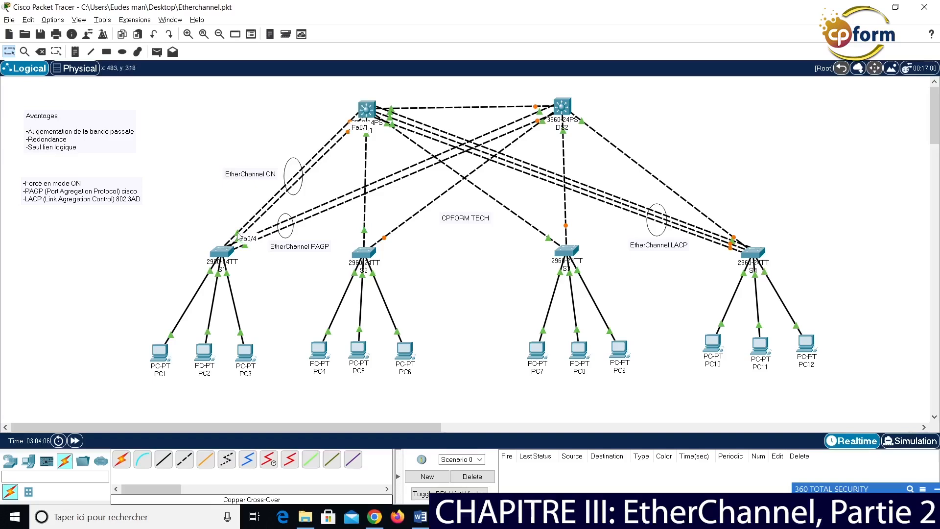
# Open the command line of switch S1 in a widened window and enter privileged EXEC mode
pyautogui.click(230, 253)
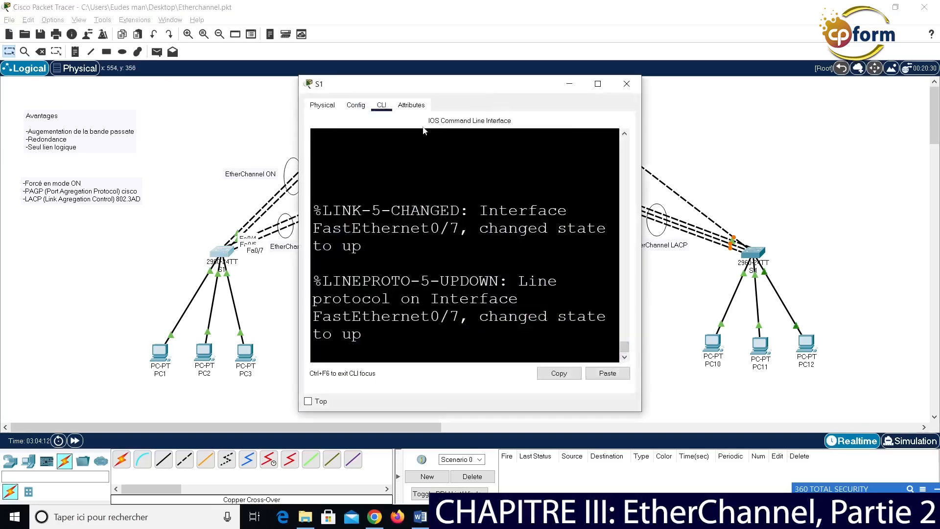
pyautogui.moveTo(645, 180); pyautogui.dragTo(877, 180)
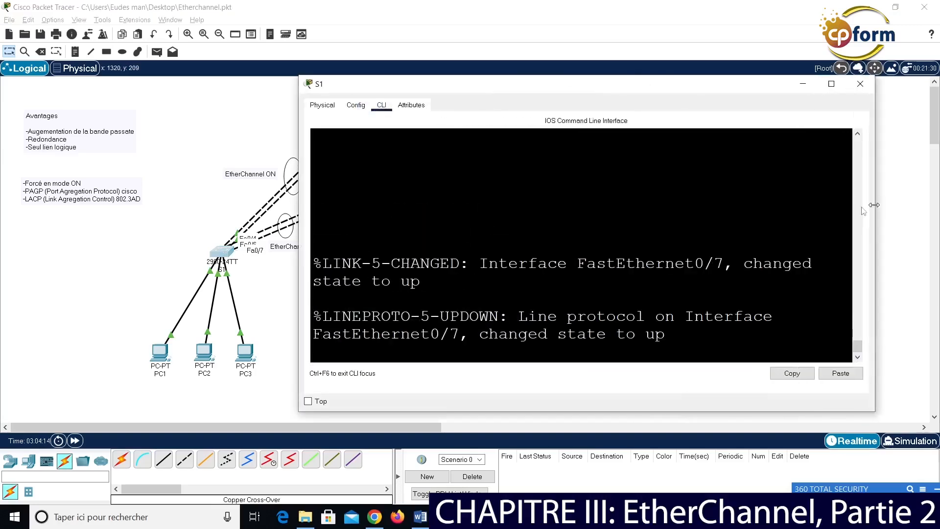
pyautogui.press('Return')
pyautogui.press('Return')
pyautogui.press('Return')
pyautogui.press('Return')
pyautogui.press('Return')
pyautogui.write('en')
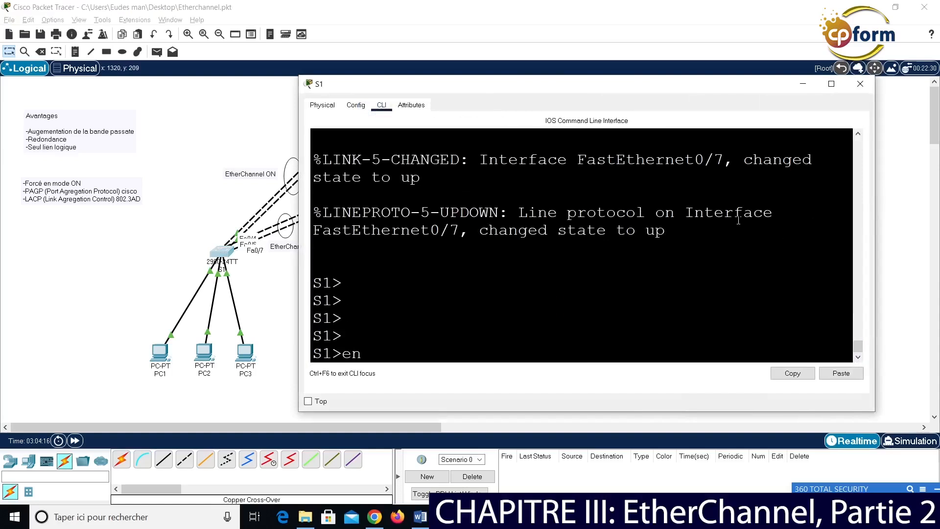
pyautogui.press('Return')
pyautogui.press('Return')
pyautogui.press('Return')
pyautogui.press('Return')
# List S1's directly connected devices with show cdp neighbors
pyautogui.write('sh^')
pyautogui.press('Tab')
pyautogui.press('BackSpace')
pyautogui.write('o')
pyautogui.press('Tab')
pyautogui.write('cd')
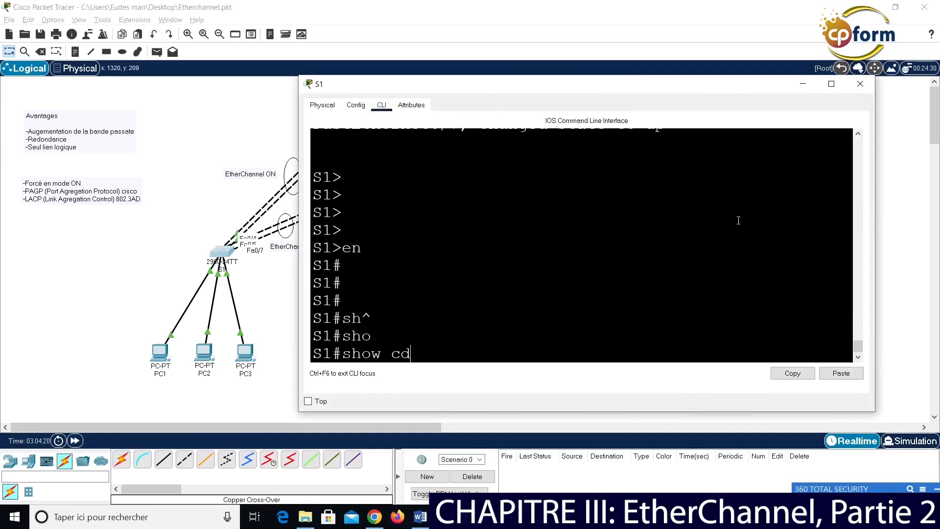
pyautogui.press('Tab')
pyautogui.write('ne')
pyautogui.press('Tab')
pyautogui.press('Return')
# Examine the CDP neighbor table in a maximized window for the local S1 interfaces that connect to DS1
pyautogui.moveTo(489, 83); pyautogui.dragTo(562, 261)
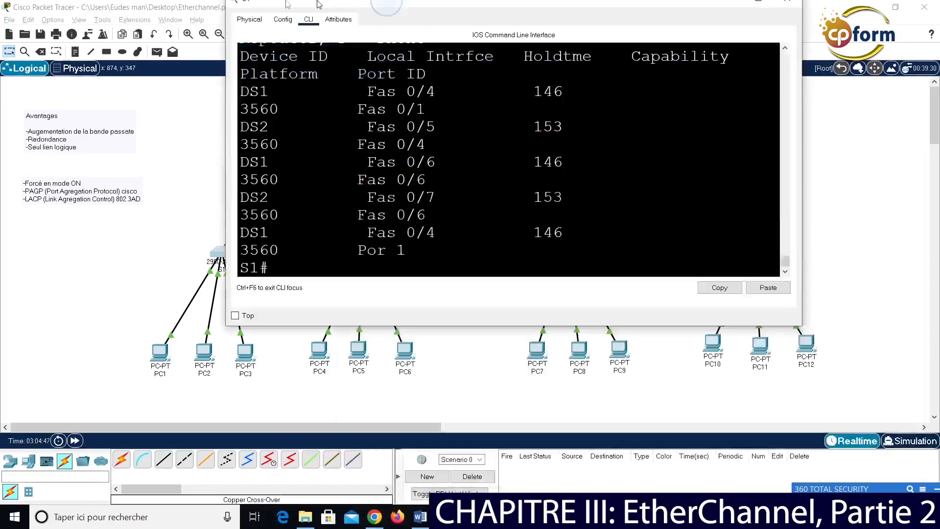
pyautogui.press('Return')
pyautogui.press('Return')
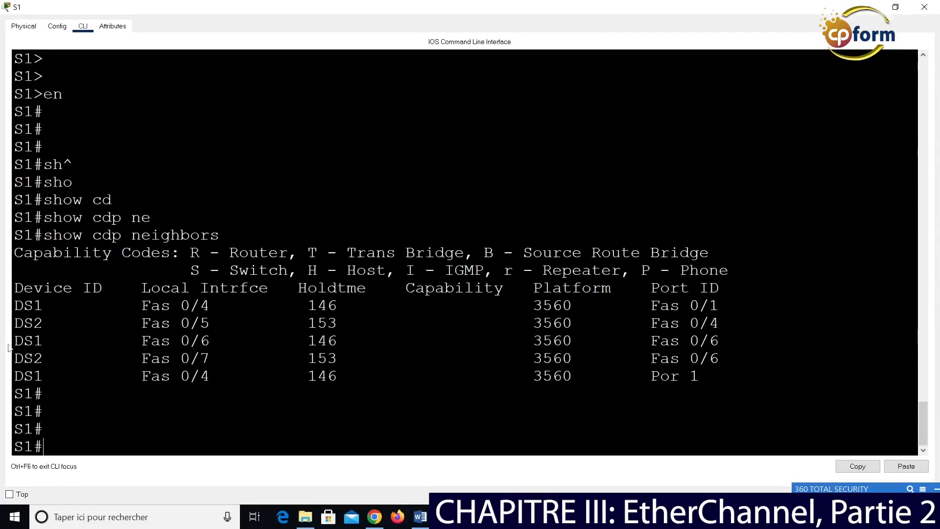
pyautogui.moveTo(15, 340); pyautogui.dragTo(88, 343)
pyautogui.moveTo(20, 381); pyautogui.dragTo(83, 378)
pyautogui.moveTo(17, 343); pyautogui.dragTo(232, 344)
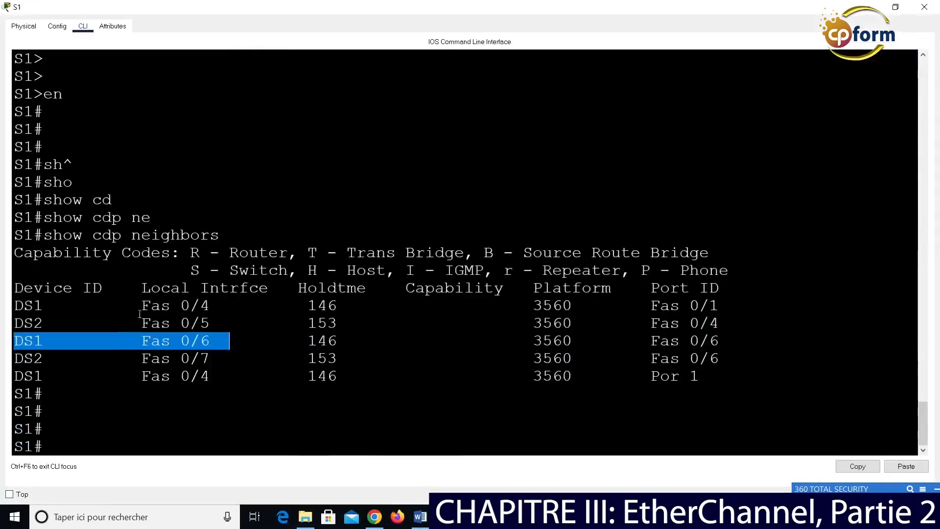
pyautogui.moveTo(14, 305); pyautogui.dragTo(178, 308)
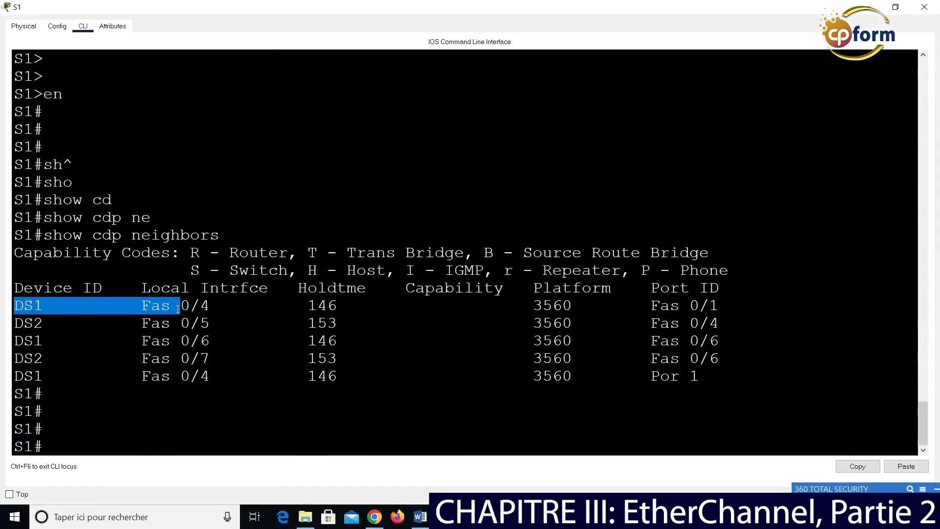
pyautogui.moveTo(34, 372); pyautogui.dragTo(700, 378)
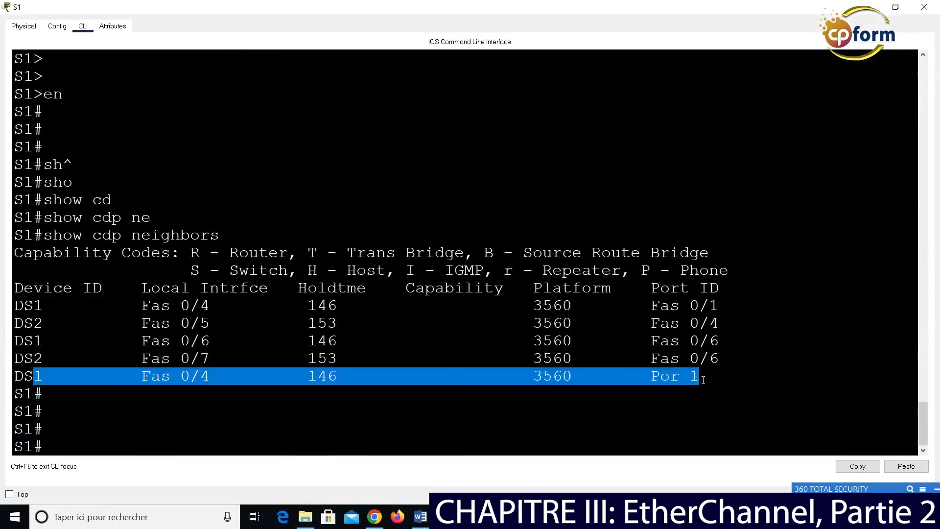
pyautogui.click(205, 300)
pyautogui.moveTo(15, 305); pyautogui.dragTo(220, 307)
pyautogui.moveTo(16, 342); pyautogui.dragTo(214, 343)
pyautogui.click(182, 379)
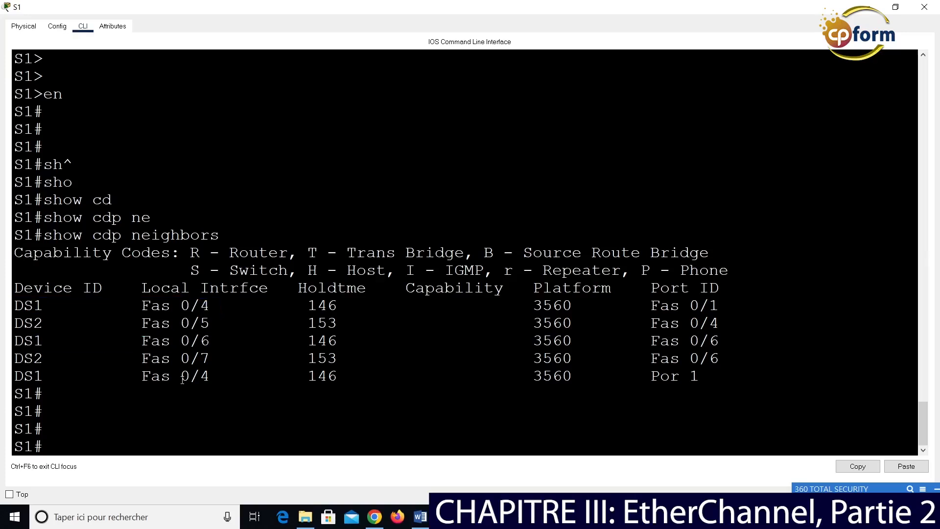
# Enter global configuration mode on S1 and open the configuration of interface fastEthernet 0/4, which connects to DS1
pyautogui.write('conf t')
pyautogui.press('Return')
pyautogui.press('Return')
pyautogui.write('in')
pyautogui.press('Tab')
pyautogui.write('fa')
pyautogui.press('Tab')
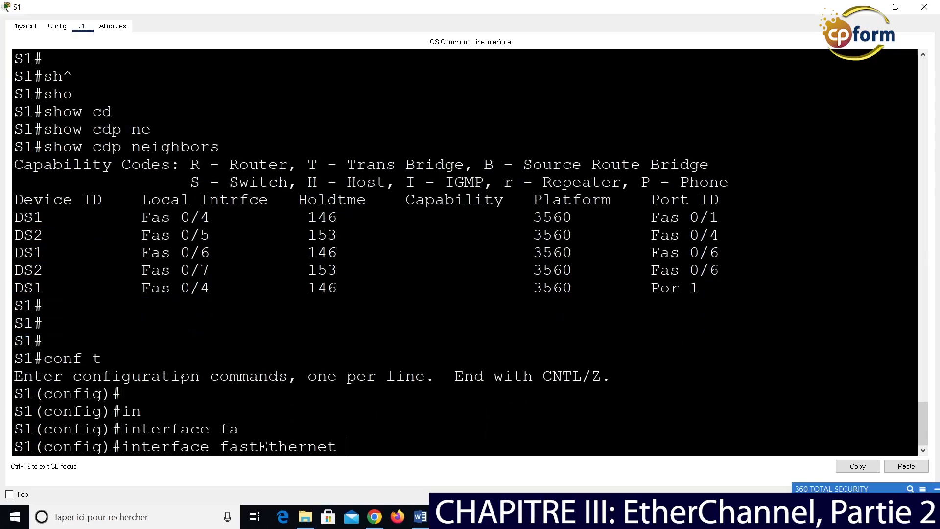
pyautogui.write('0/4')
pyautogui.moveTo(14, 215); pyautogui.dragTo(199, 235)
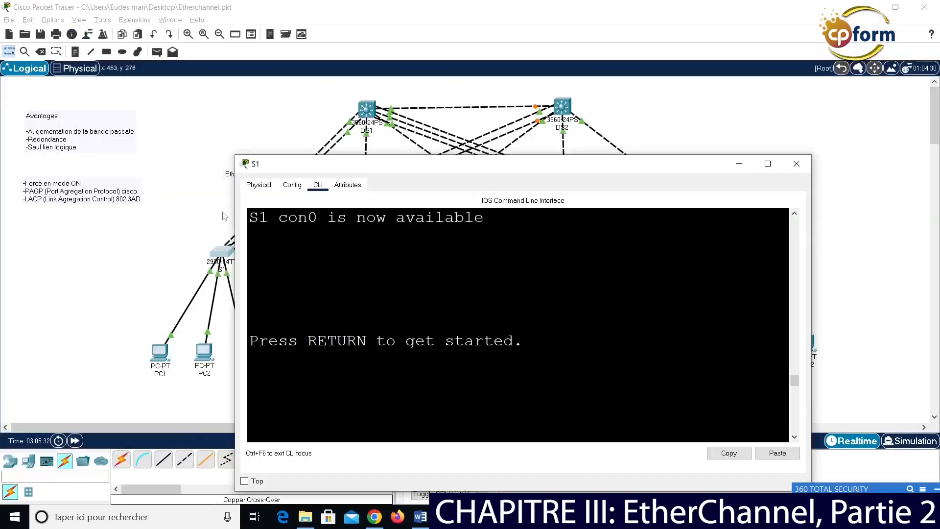
pyautogui.moveTo(283, 169); pyautogui.dragTo(340, 182)
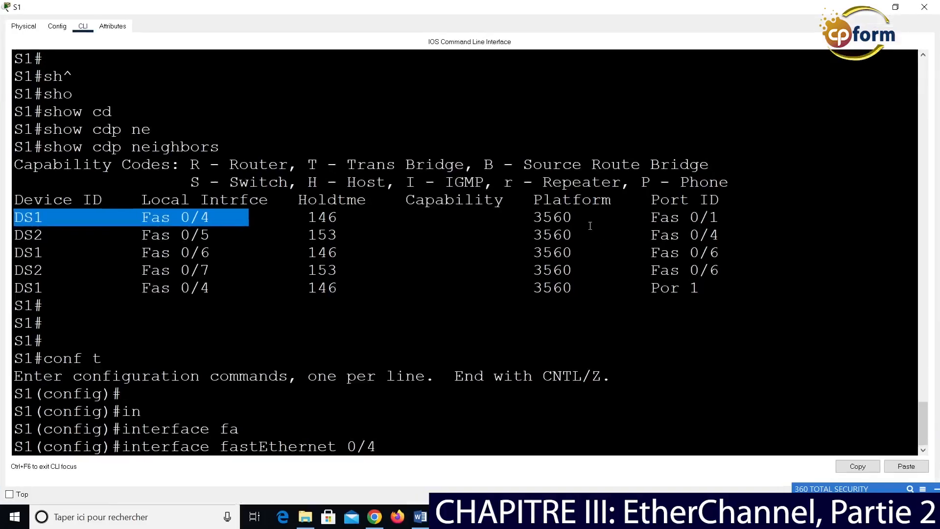
pyautogui.click(590, 226)
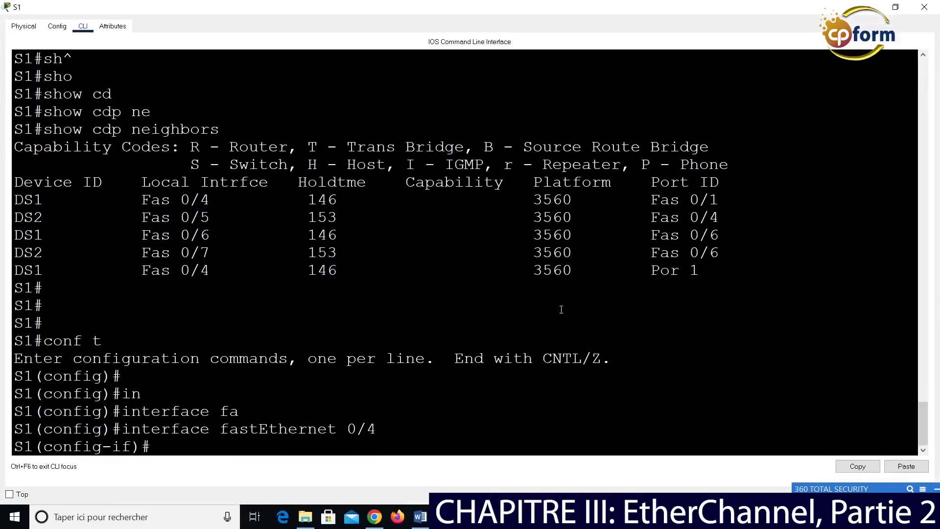
# Assign fastEthernet 0/4 to channel group 2 with mode on
pyautogui.write('ch')
pyautogui.write('annel')
pyautogui.write('-g')
pyautogui.press('Tab')
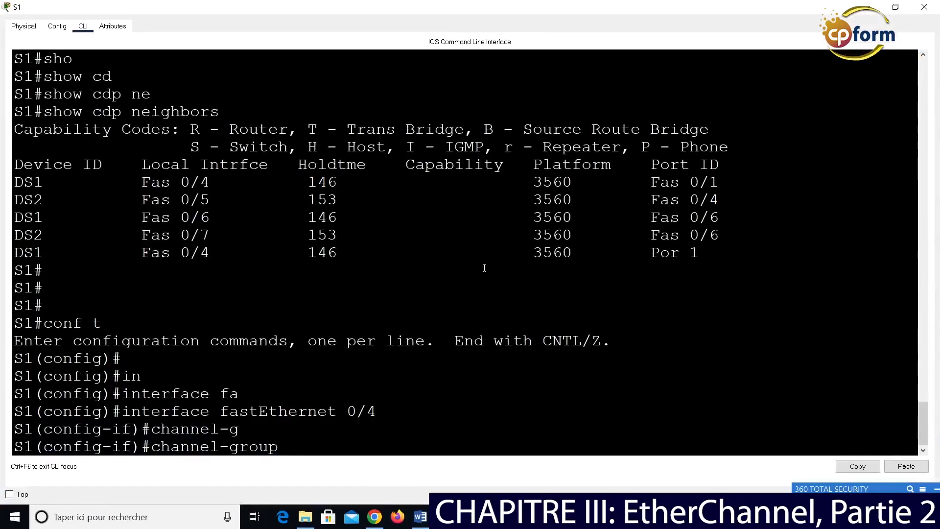
pyautogui.write('2')
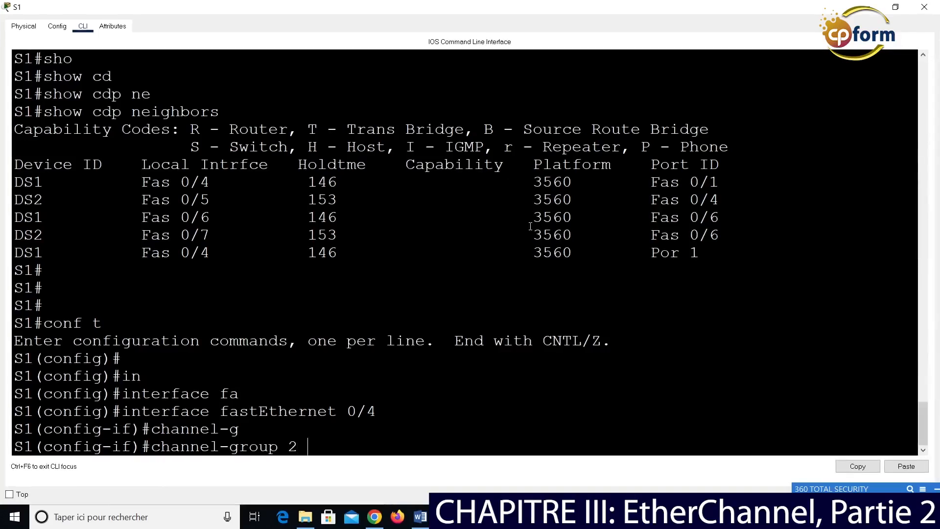
pyautogui.write('m')
pyautogui.press('Tab')
pyautogui.write('o')
pyautogui.press('Tab')
pyautogui.press('Return')
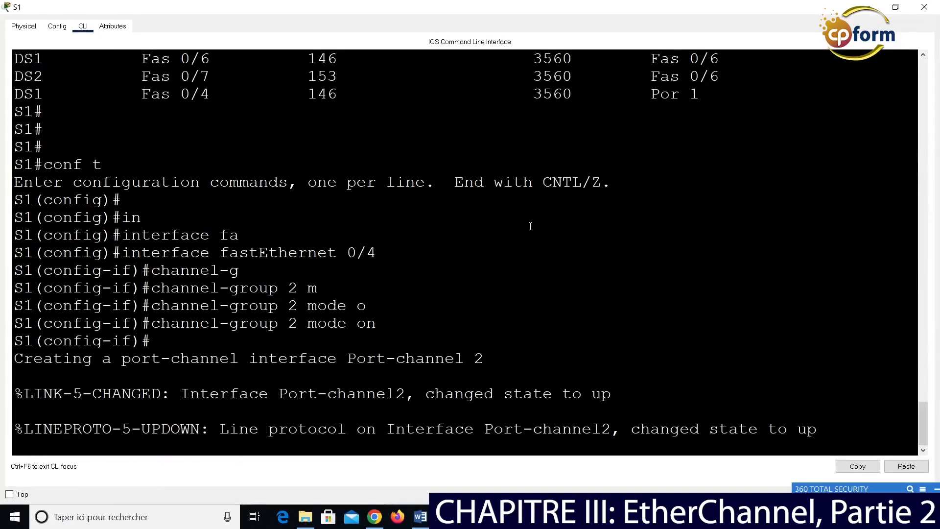
pyautogui.press('Return')
pyautogui.press('Return')
pyautogui.press('Return')
# Check the CDP neighbor table for S1's other port toward DS1 and exit the fastEthernet 0/4 interface configuration
pyautogui.scroll(3, 393, 233)
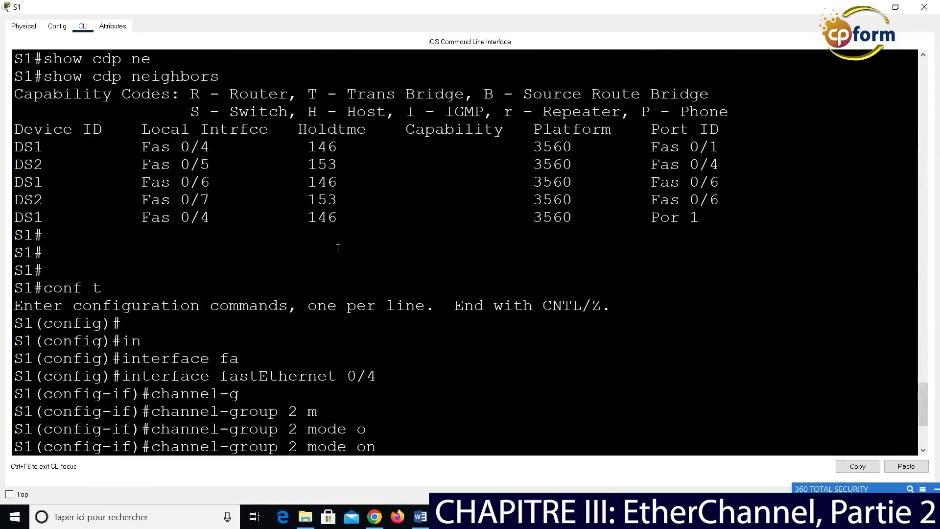
pyautogui.scroll(1, 161, 202)
pyautogui.moveTo(17, 206); pyautogui.dragTo(301, 214)
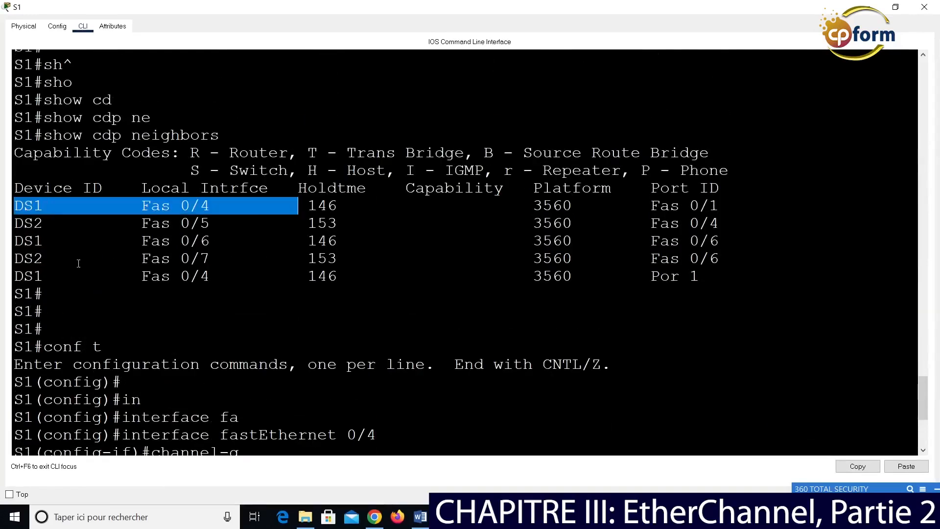
pyautogui.moveTo(17, 241); pyautogui.dragTo(212, 240)
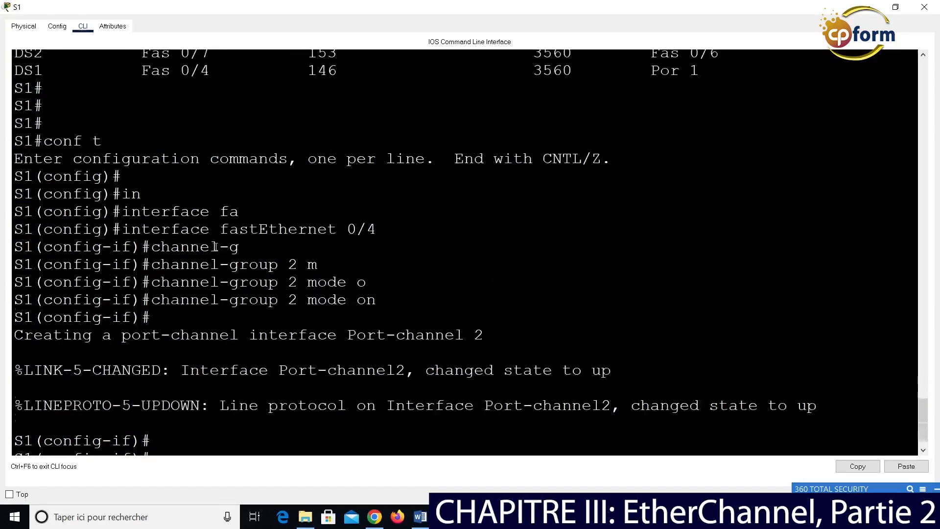
pyautogui.press('Return')
pyautogui.press('Return')
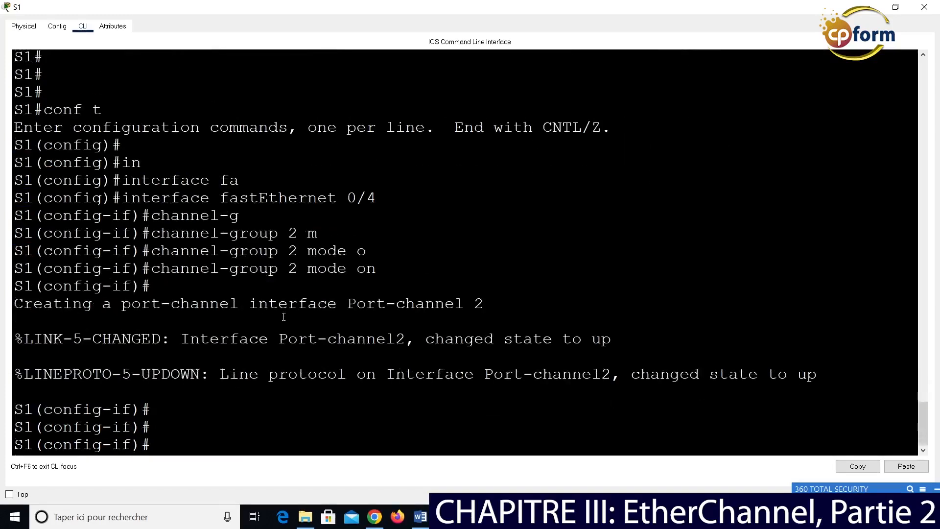
pyautogui.write('ex')
pyautogui.press('Return')
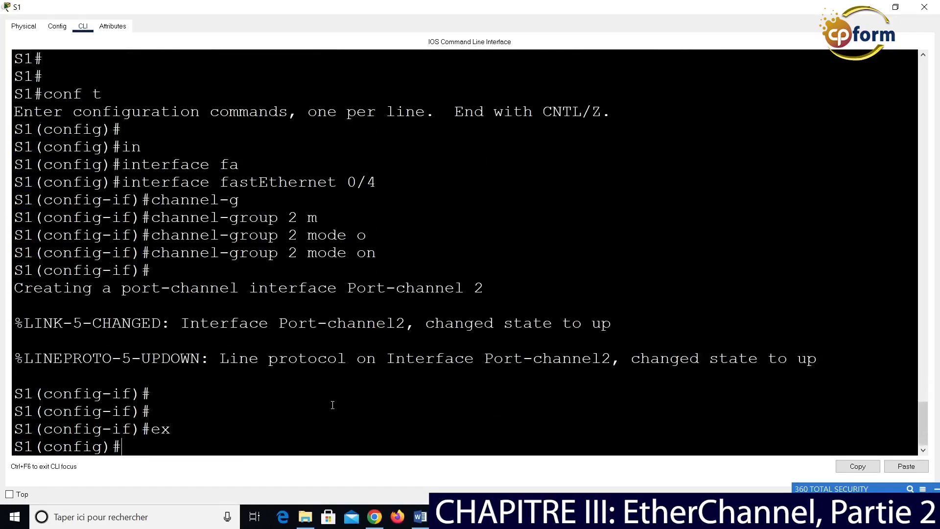
# Review the channel-group command used on the first port and open the configuration of interface fastEthernet 0/6
pyautogui.moveTo(386, 252); pyautogui.dragTo(151, 253)
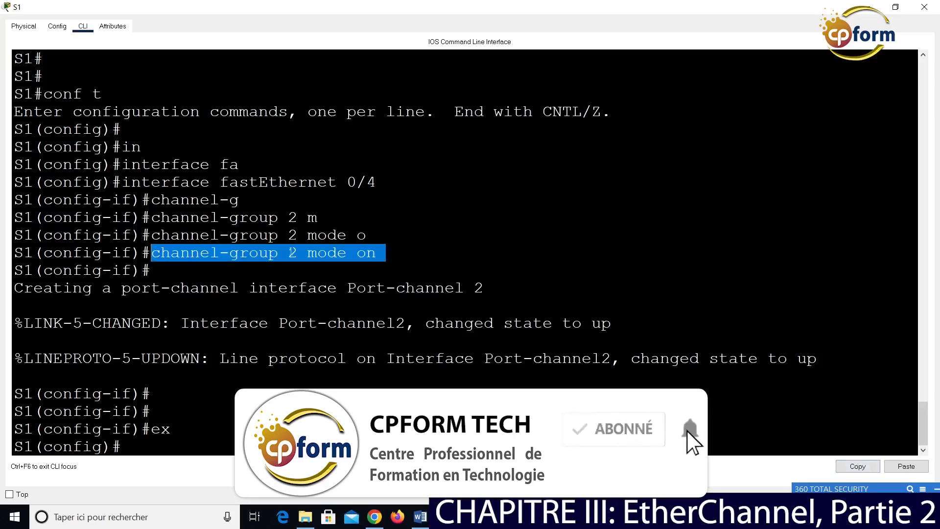
pyautogui.moveTo(298, 253); pyautogui.dragTo(286, 252)
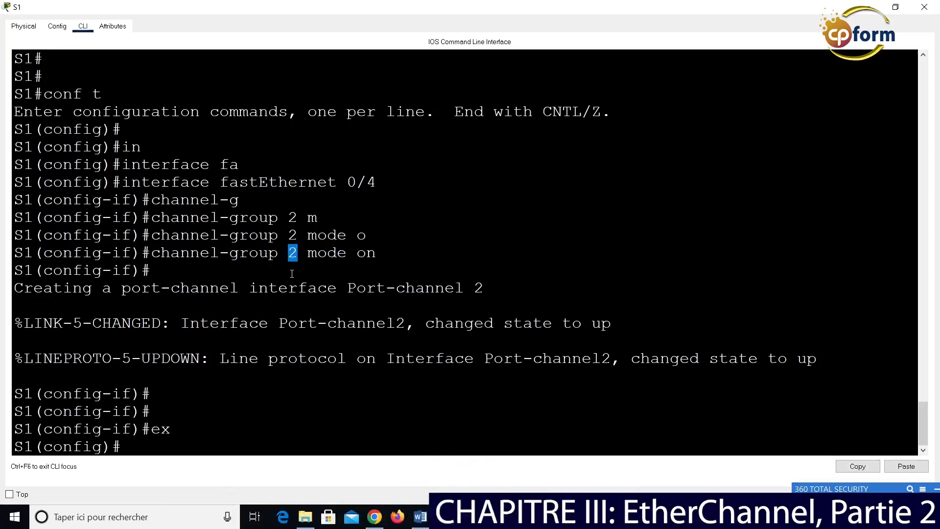
pyautogui.click(305, 413)
pyautogui.write('in')
pyautogui.press('Tab')
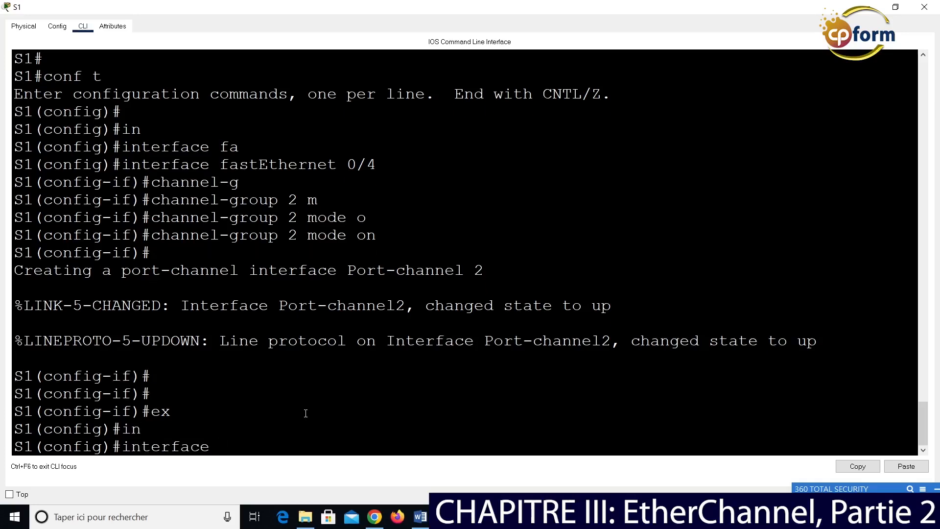
pyautogui.write('fa')
pyautogui.press('Tab')
pyautogui.write('0/6')
pyautogui.press('Return')
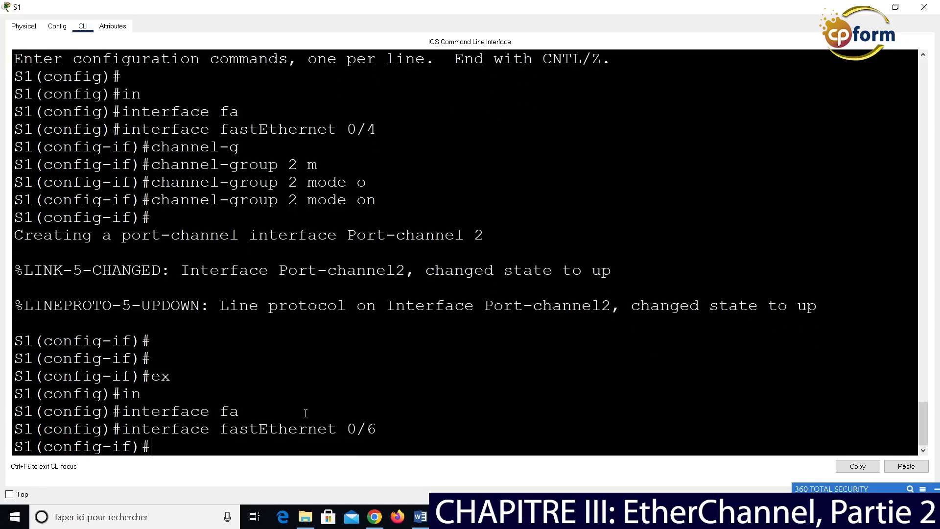
# Assign fastEthernet 0/6 to channel group 2 with mode on by reusing the earlier command, and close the S1 window
pyautogui.scroll(6, 305, 413)
pyautogui.moveTo(23, 229); pyautogui.dragTo(208, 229)
pyautogui.scroll(-6, 209, 229)
pyautogui.rightClick(395, 416)
pyautogui.click(424, 427)
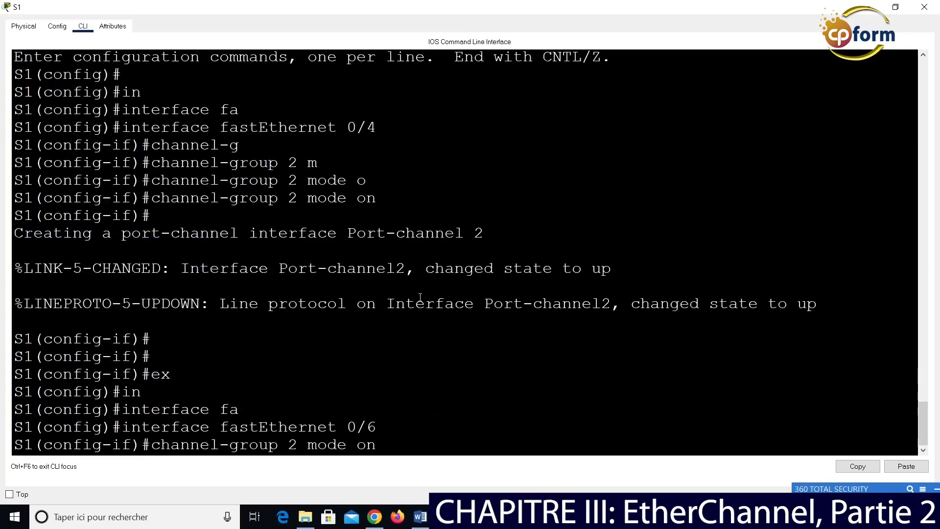
pyautogui.press('Return')
pyautogui.click(924, 7)
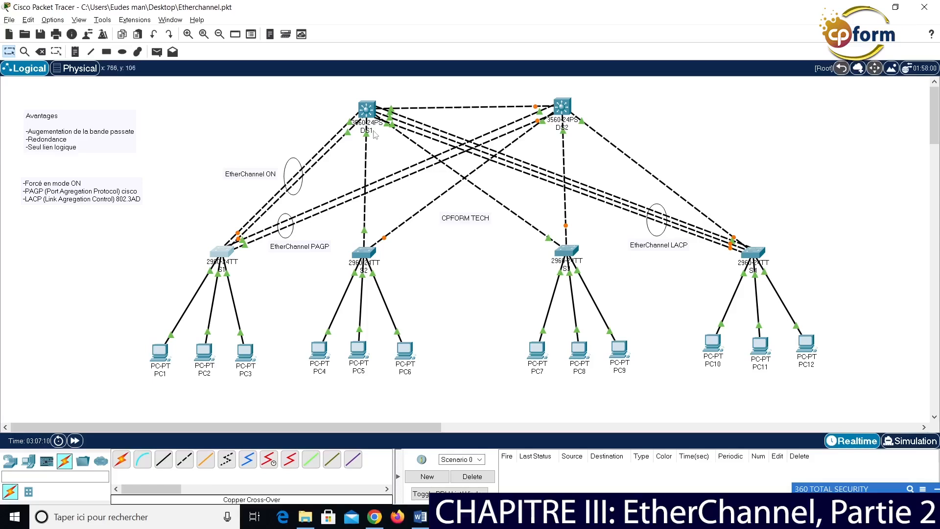